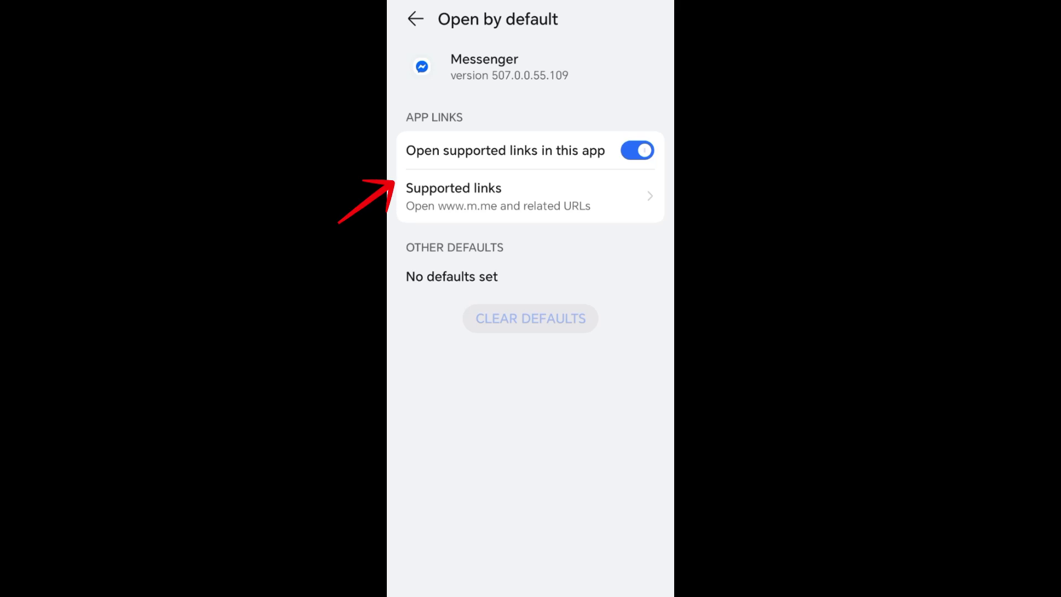
- Leave Messenger's Open by default page and return to its app info
click(415, 19)
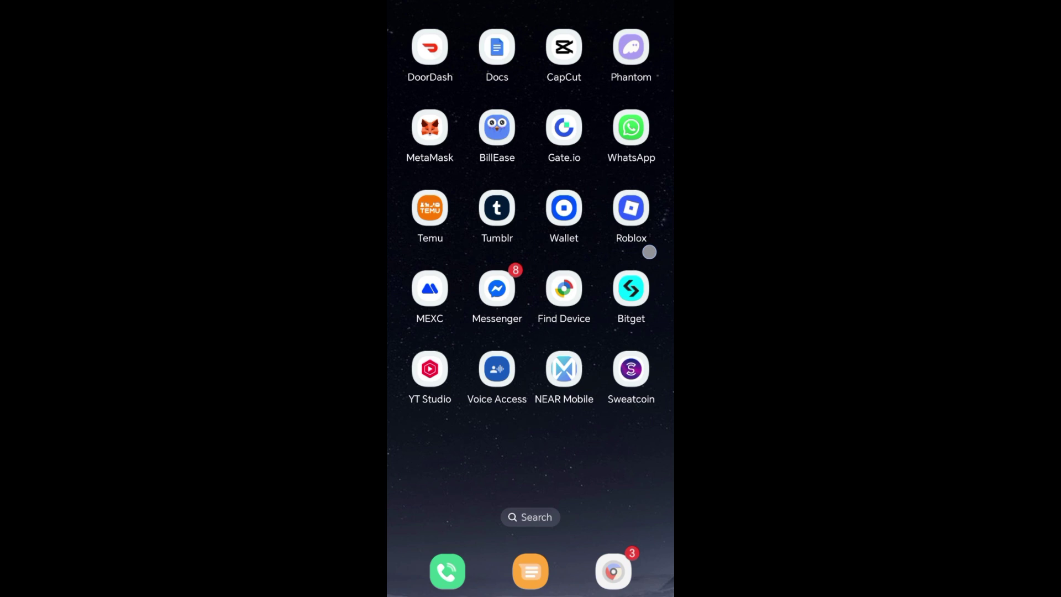
- From the home screen, reach the full installed-apps list in Settings and select Messenger
click(498, 288)
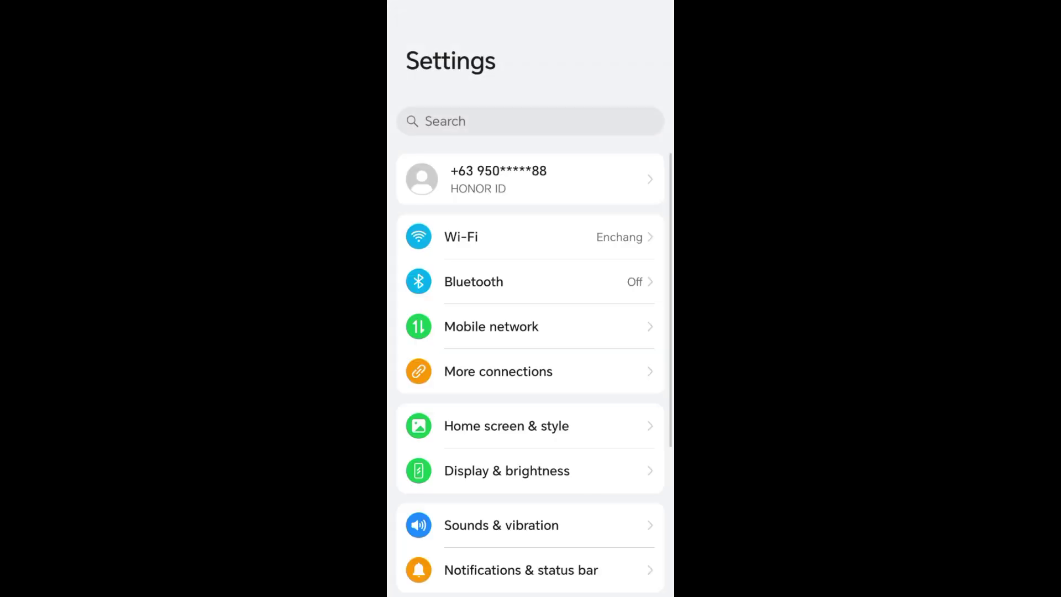
drag(445, 503, 446, 421)
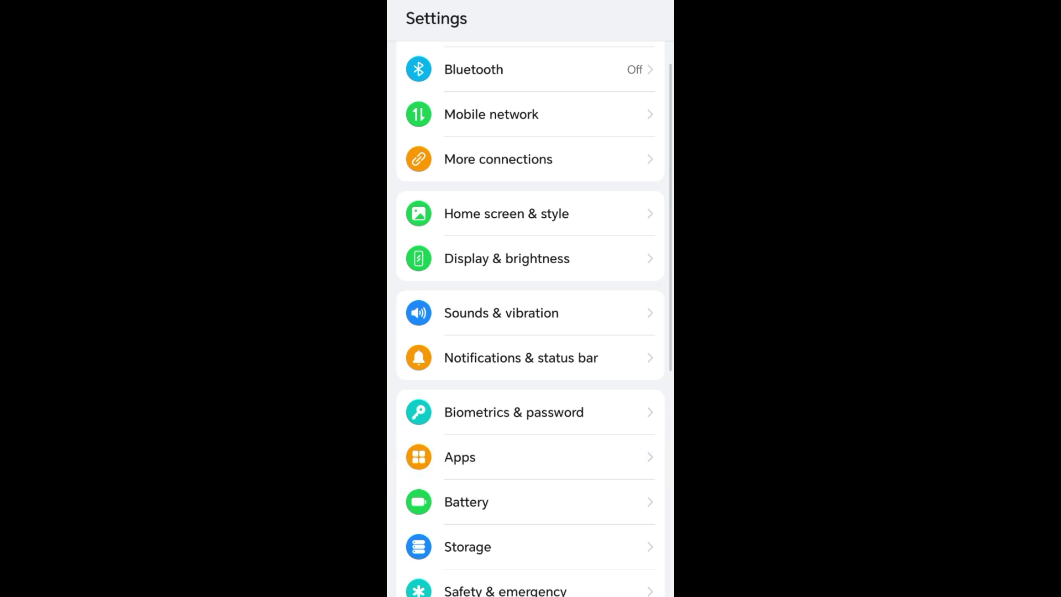
click(460, 457)
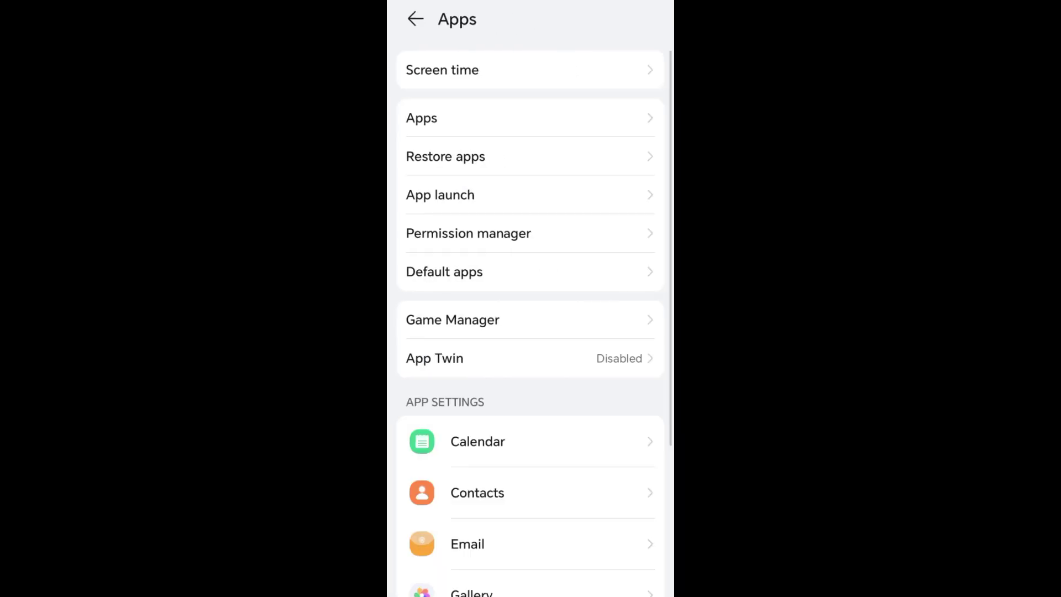
click(563, 120)
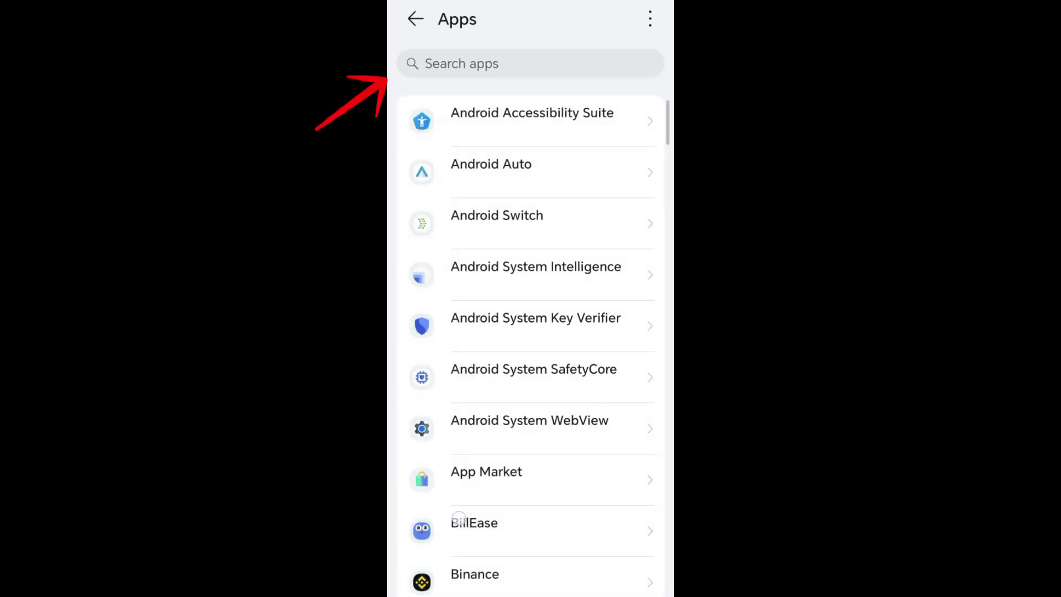
scroll(531, 332, down, 3)
scroll(530, 332, down, 3)
scroll(531, 332, down, 3)
scroll(530, 332, down, 3)
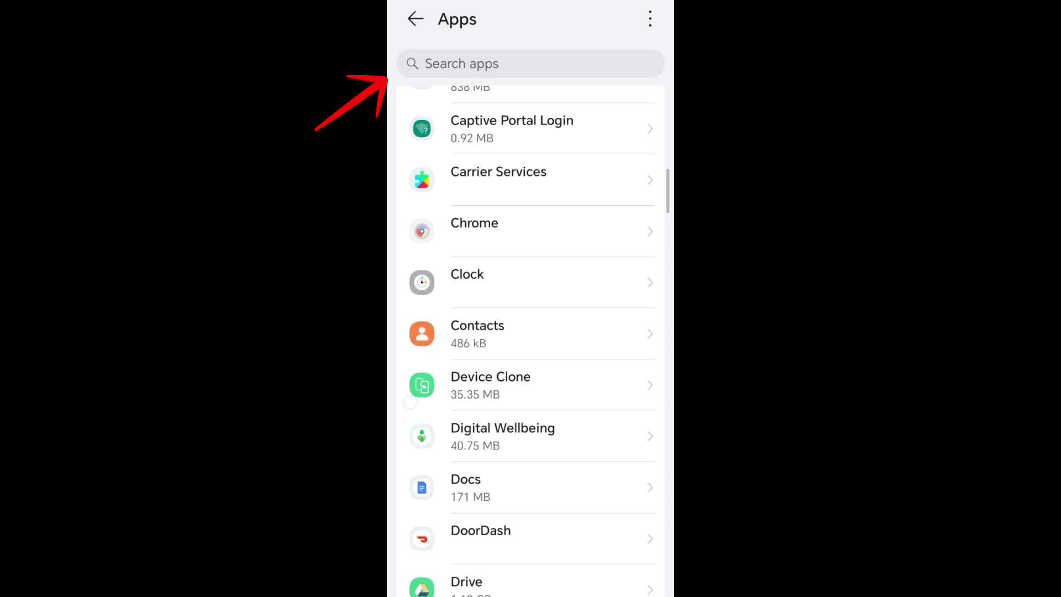
scroll(530, 331, down, 3)
scroll(531, 332, down, 3)
scroll(531, 332, down, 3)
scroll(530, 331, down, 3)
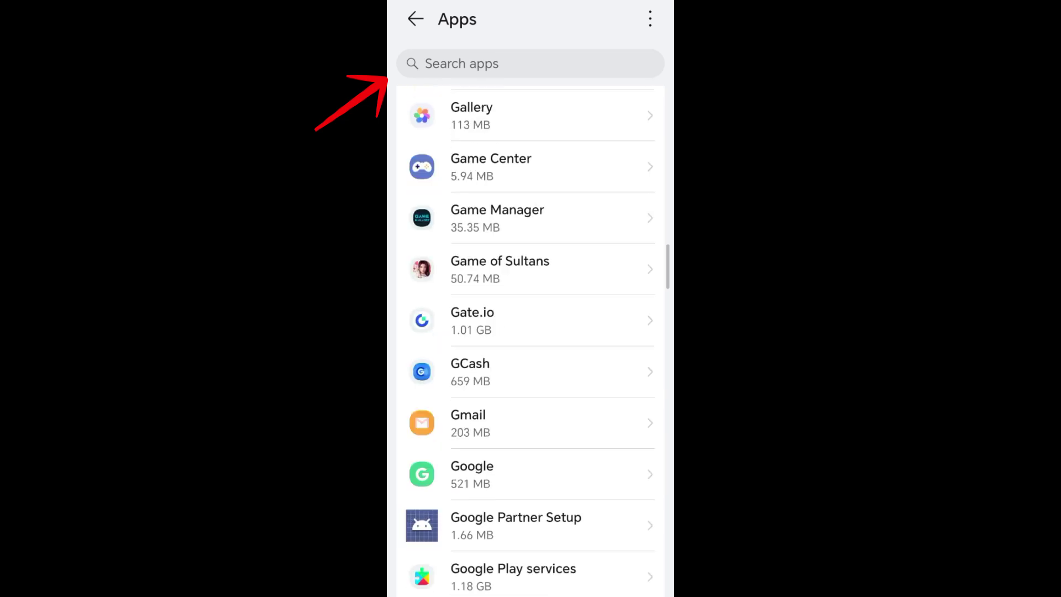
scroll(531, 332, down, 3)
scroll(531, 332, down, 3)
scroll(531, 332, down, 3)
scroll(531, 332, down, 3)
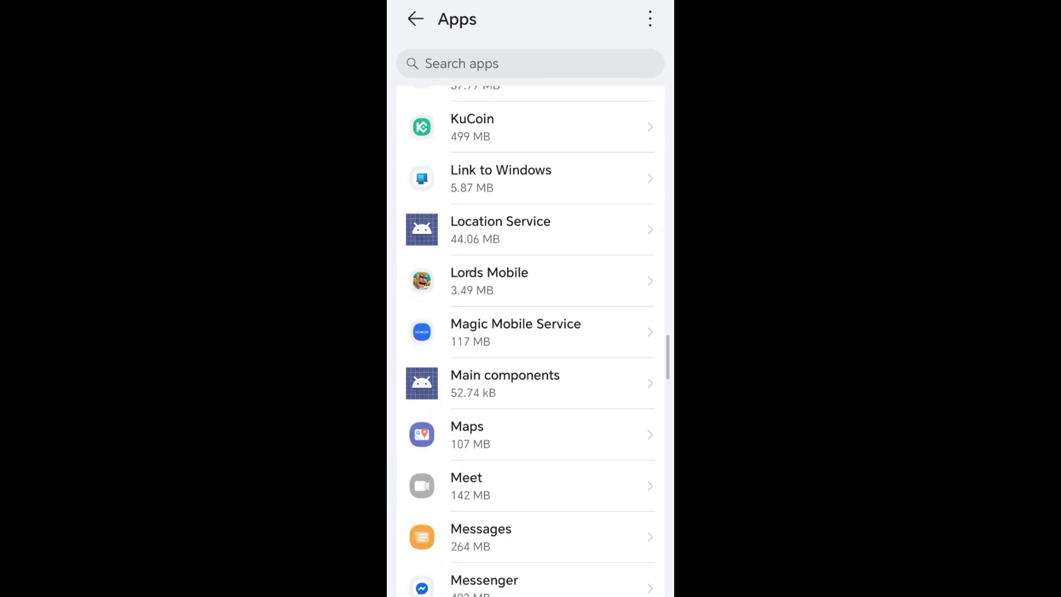
scroll(530, 332, down, 2)
click(540, 410)
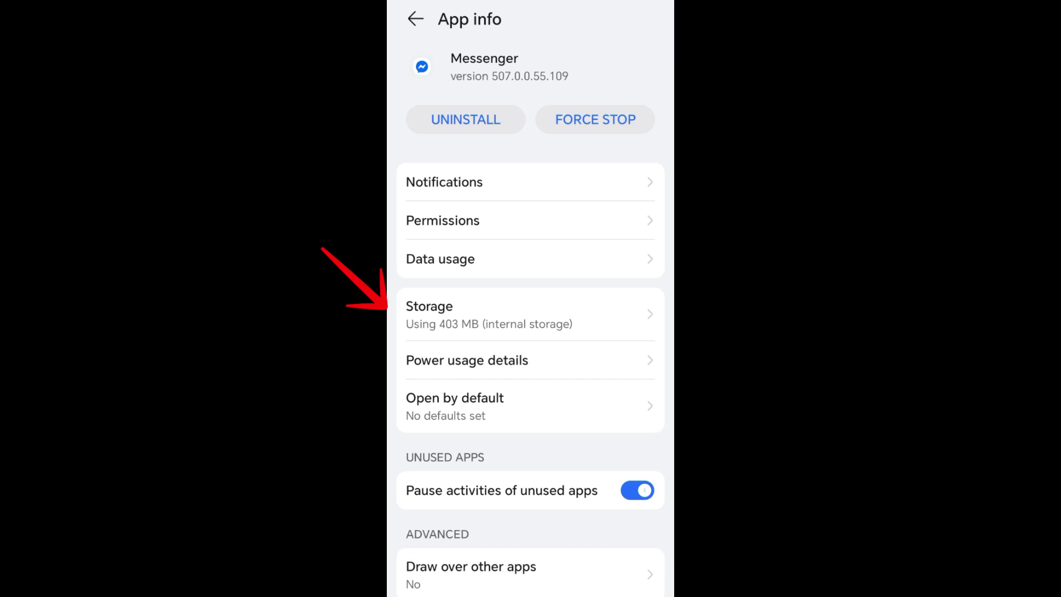
- Clear Messenger's cache from its Storage page so it shows 0 B, then return to app info
click(530, 314)
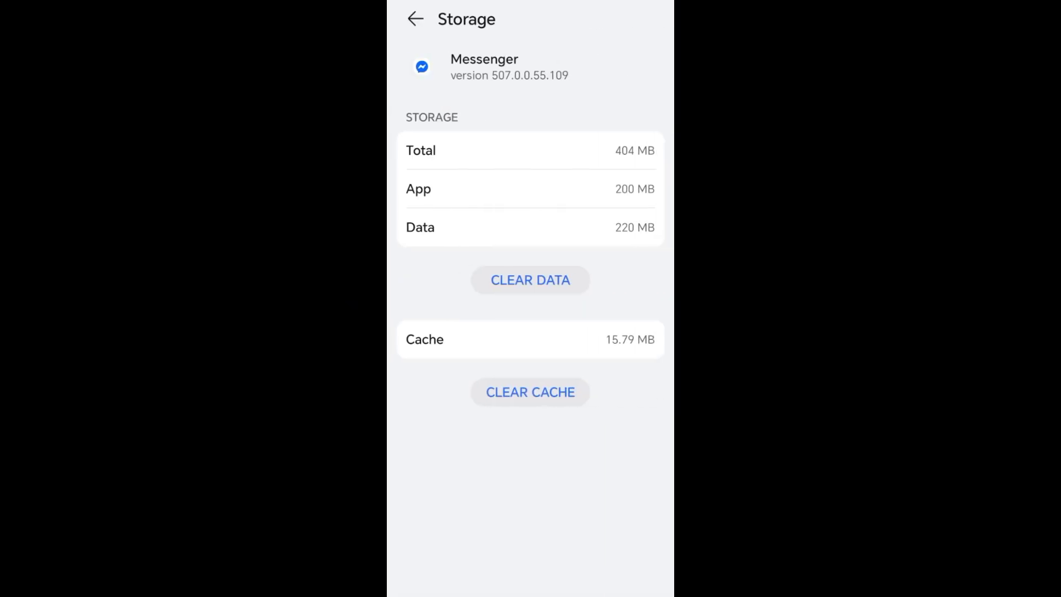
click(530, 392)
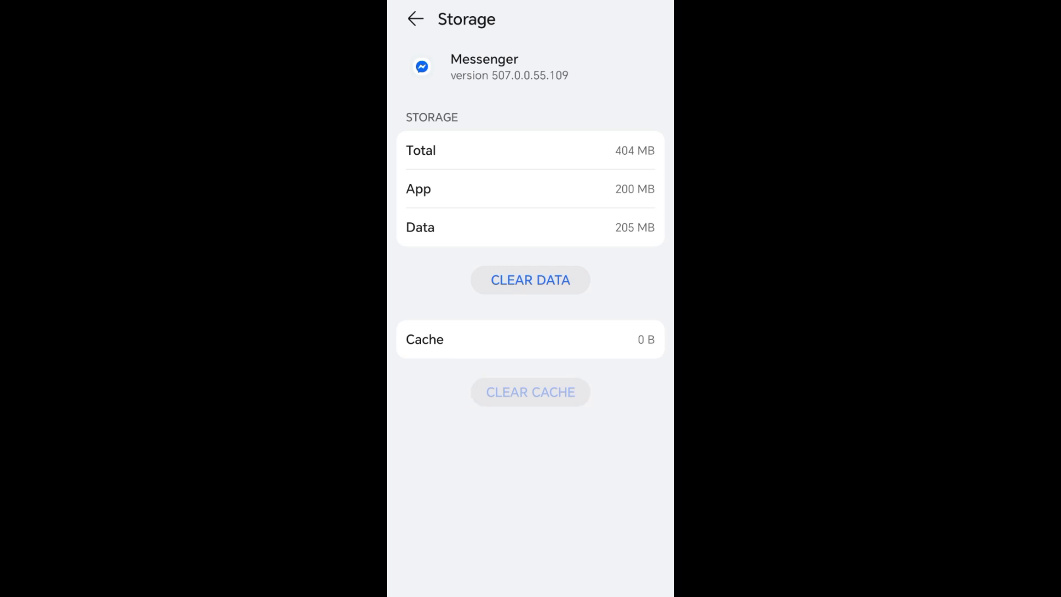
click(415, 19)
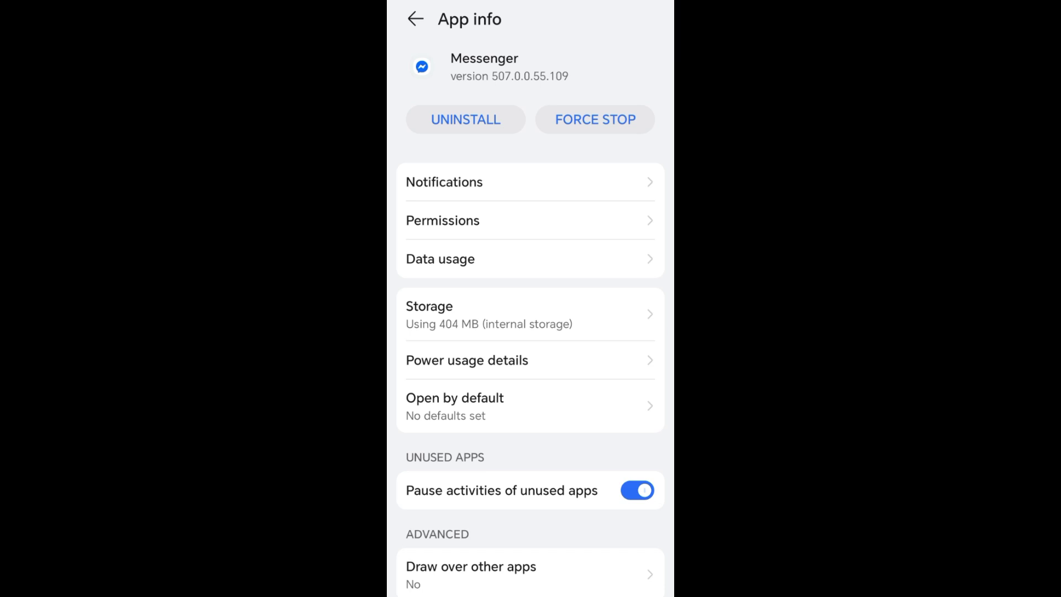
- Force-stop Messenger, glance at its power usage details, then go to its Open by default settings
click(595, 118)
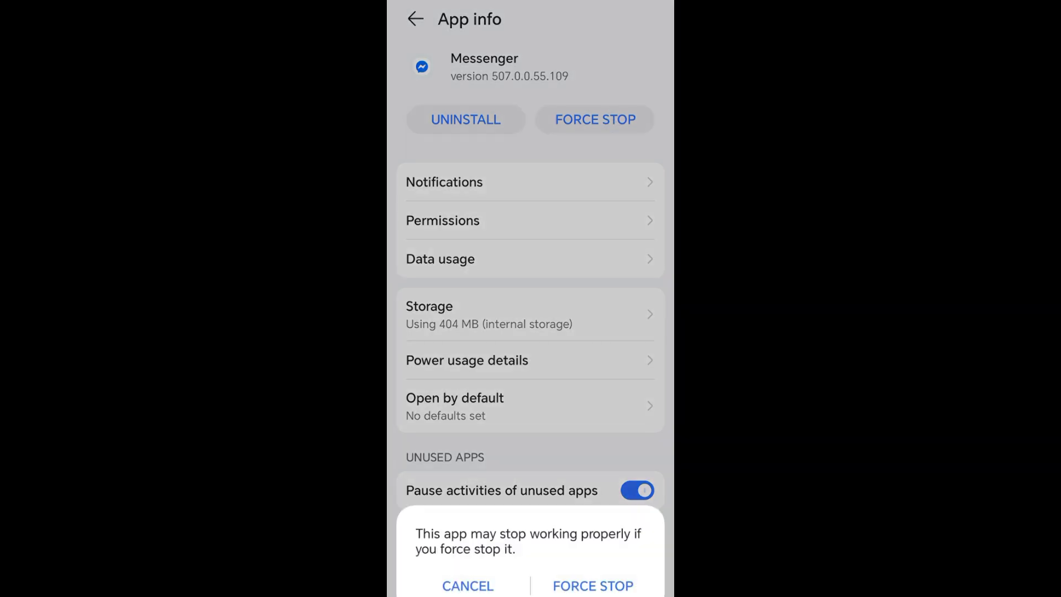
click(592, 585)
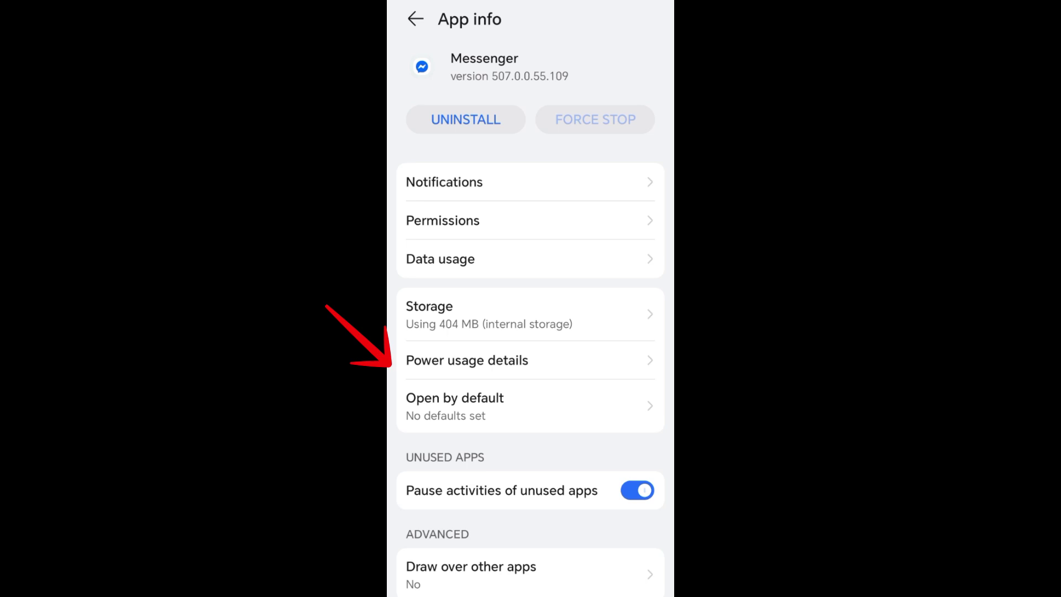
click(467, 360)
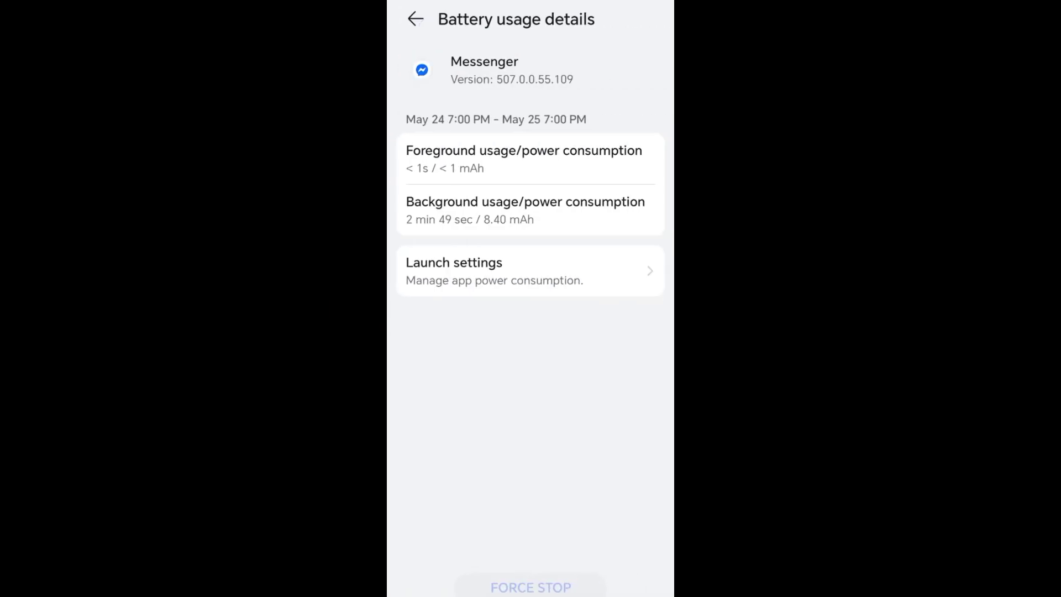
key(Escape)
scroll(531, 332, down, 3)
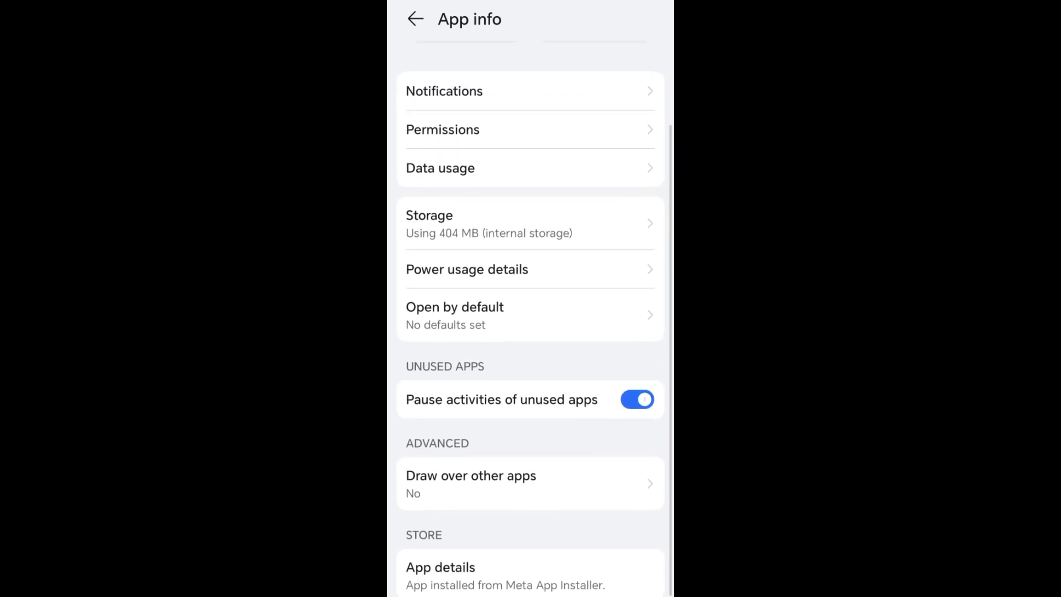
click(531, 316)
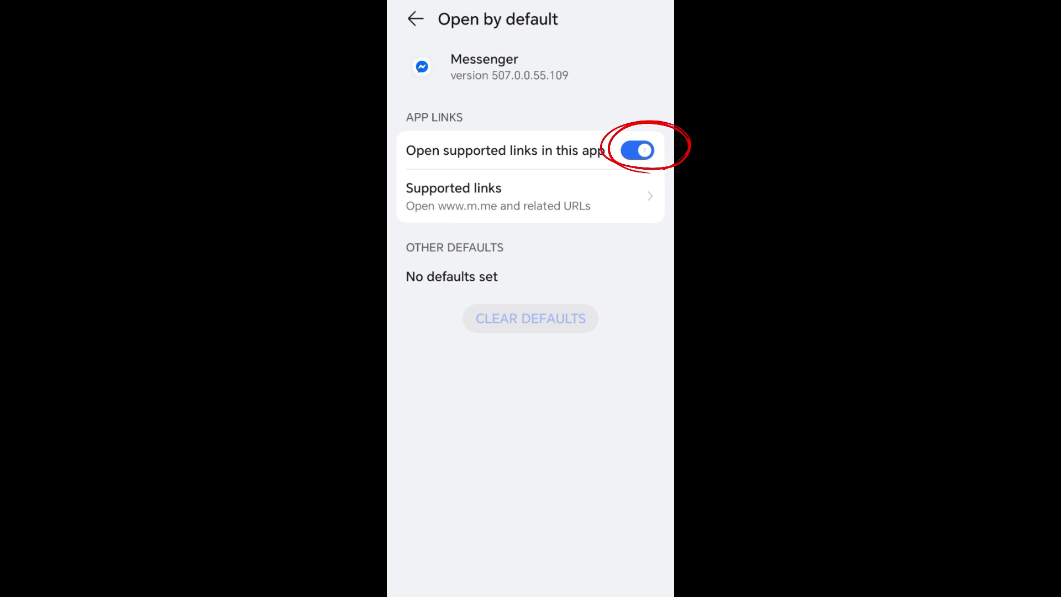
click(530, 196)
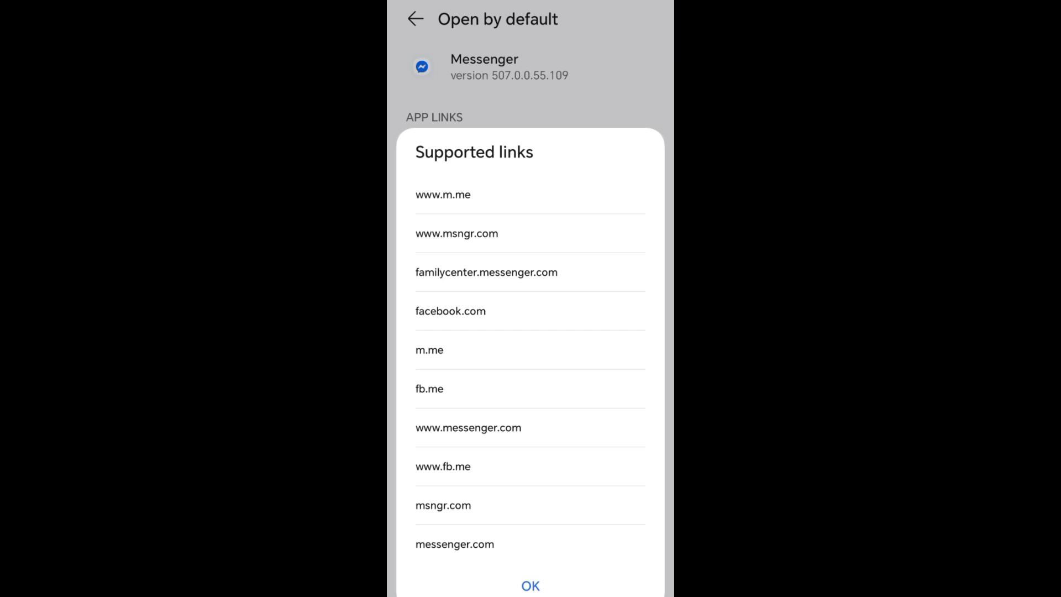
scroll(531, 356, down, 3)
scroll(531, 357, up, 3)
key(Escape)
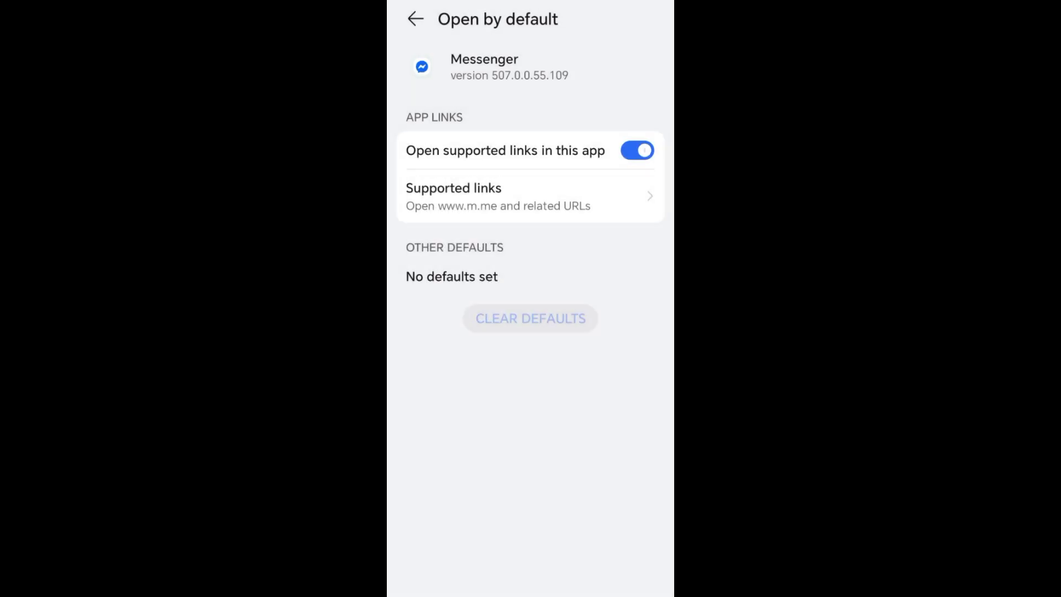